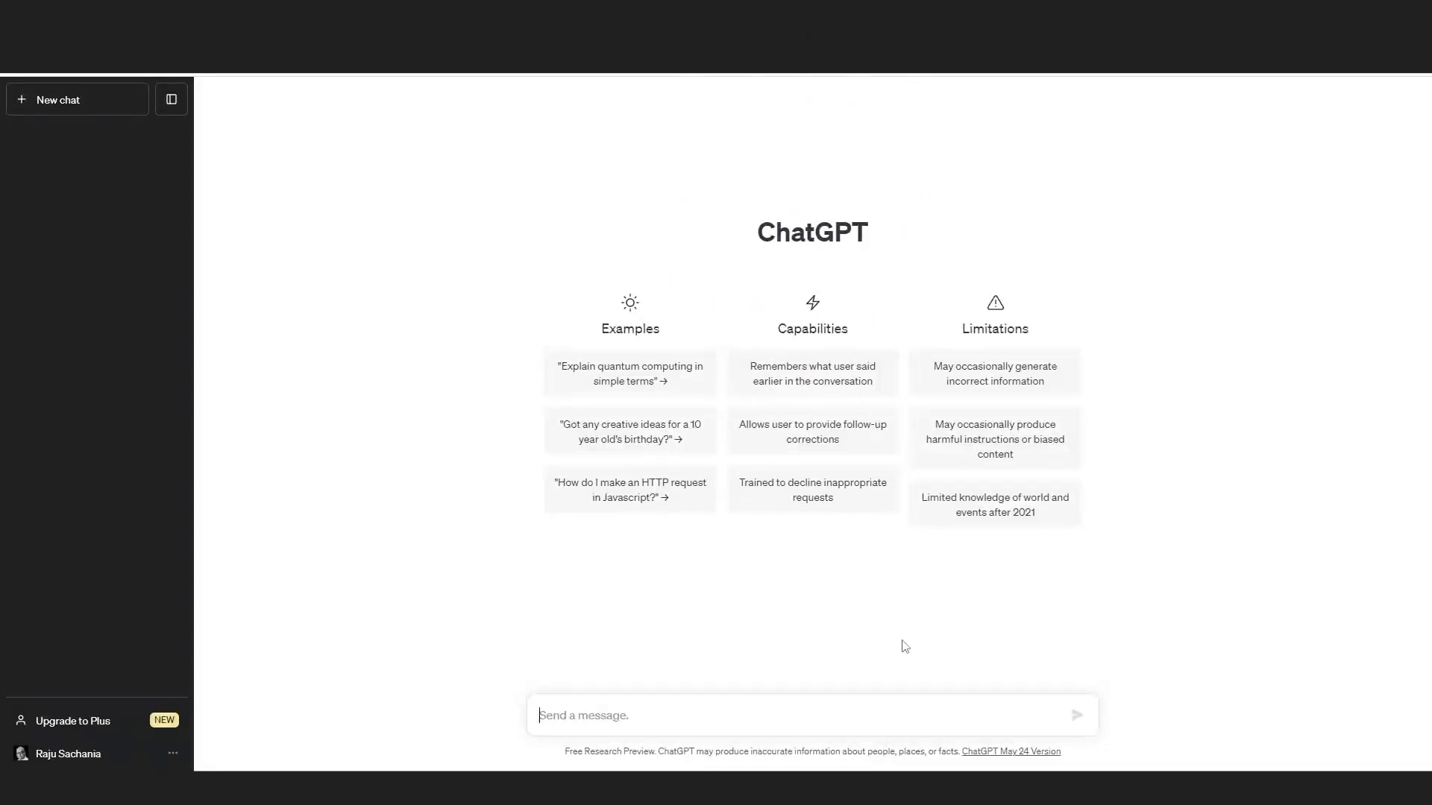
text(Wri)
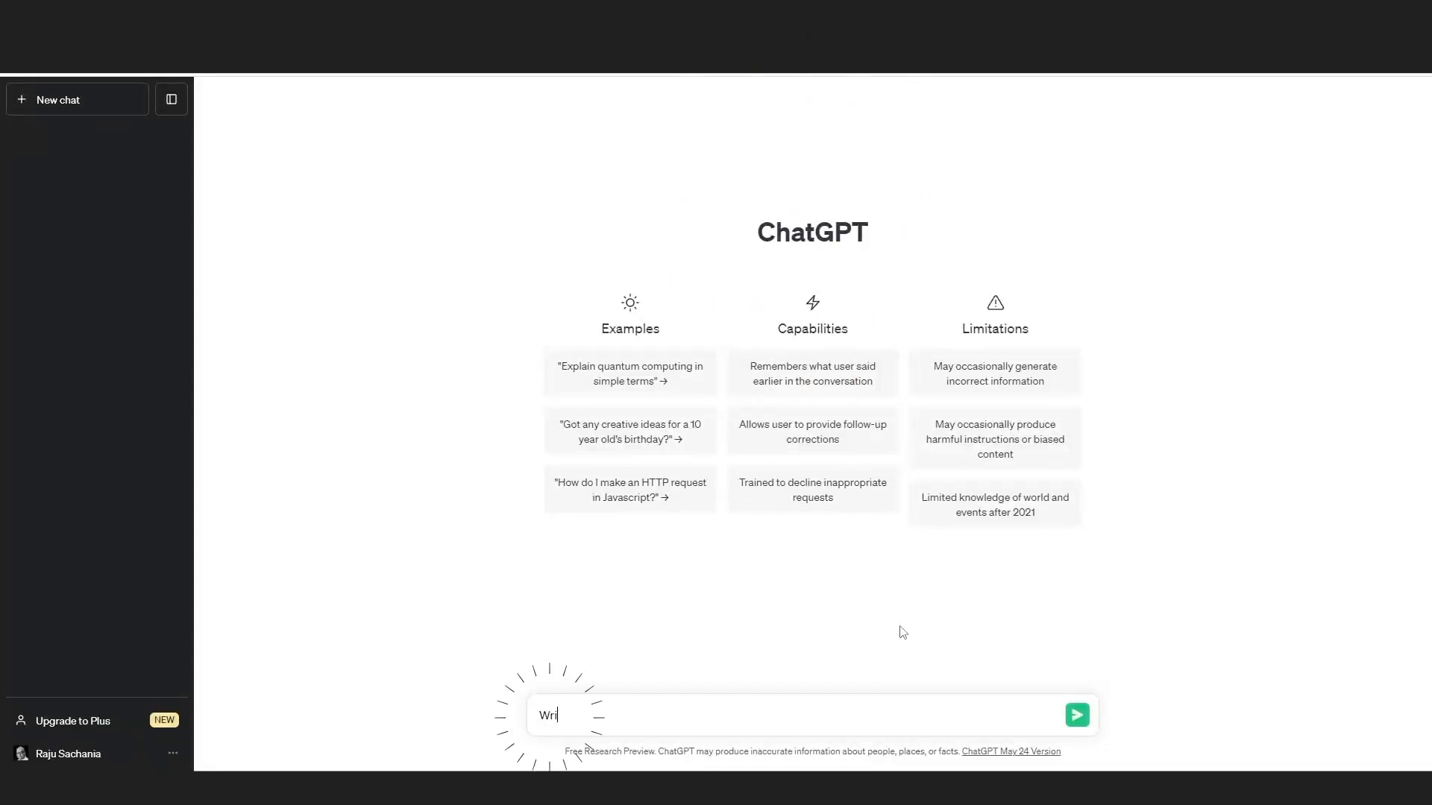
text(te me)
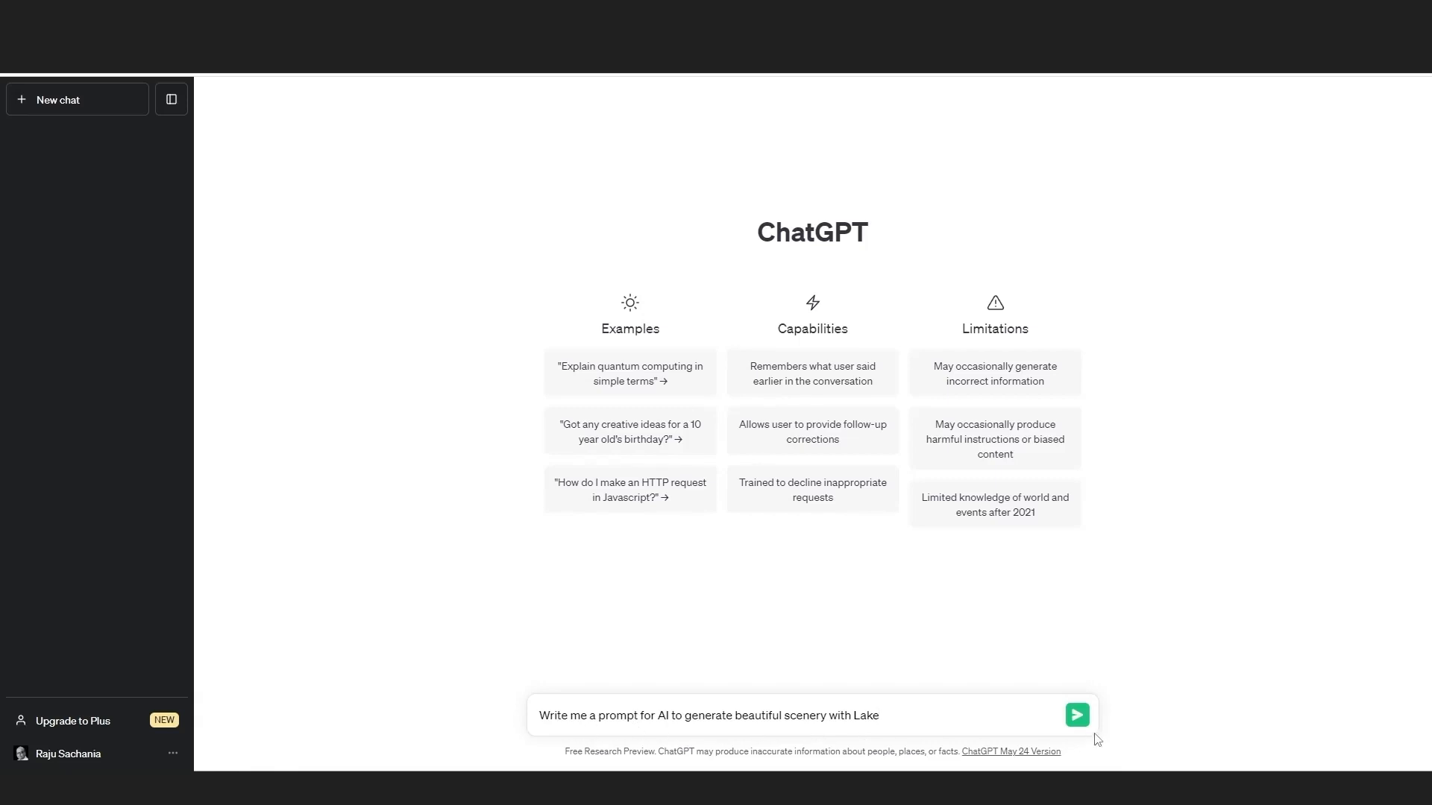
- Send ChatGPT the request for a prompt describing beautiful scenery with a lake
click(1078, 715)
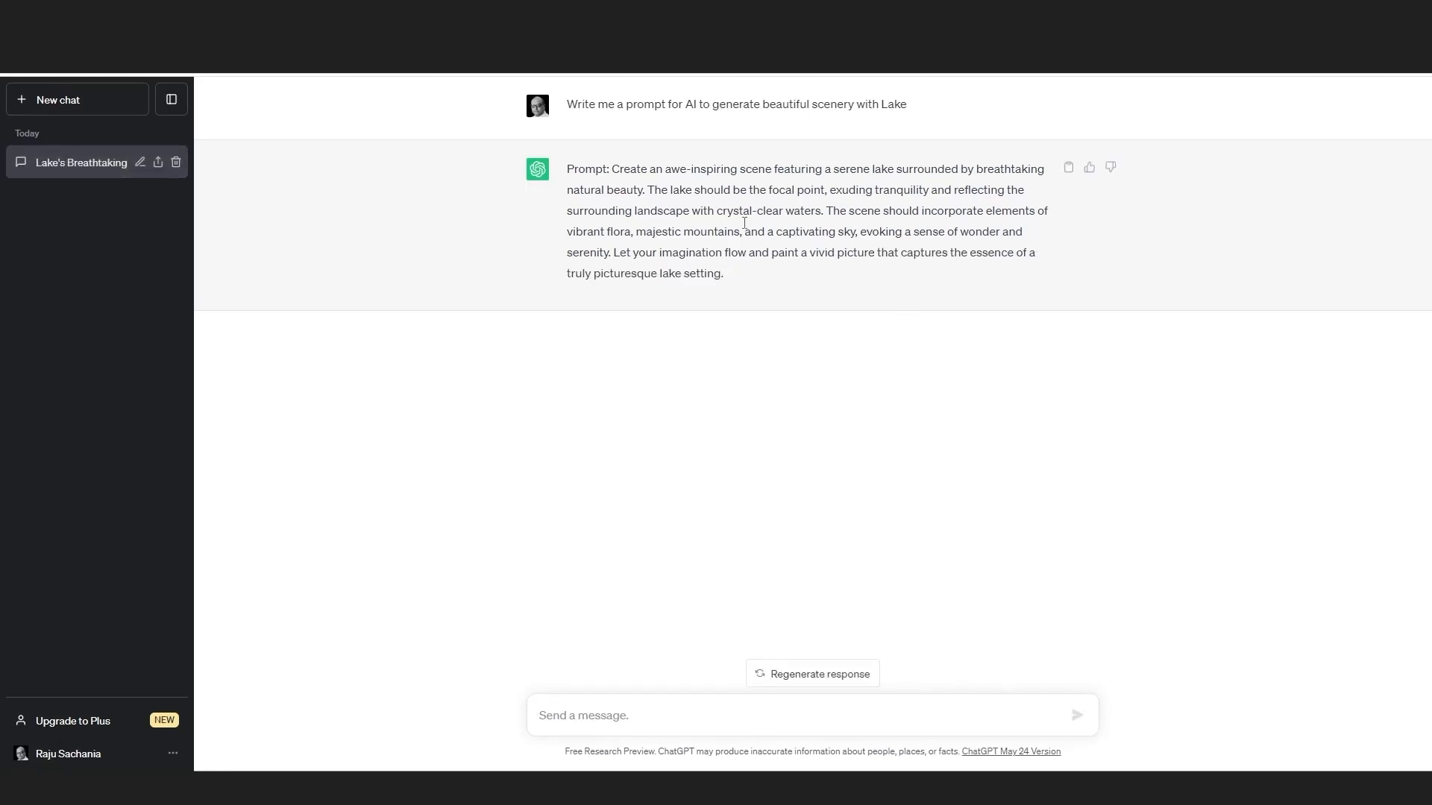
- Select the generated lake-scenery prompt text in ChatGPT's answer to copy it
mouse_move(614, 168)
mouse_down()
mouse_move(693, 278)
mouse_move(721, 289)
mouse_up()
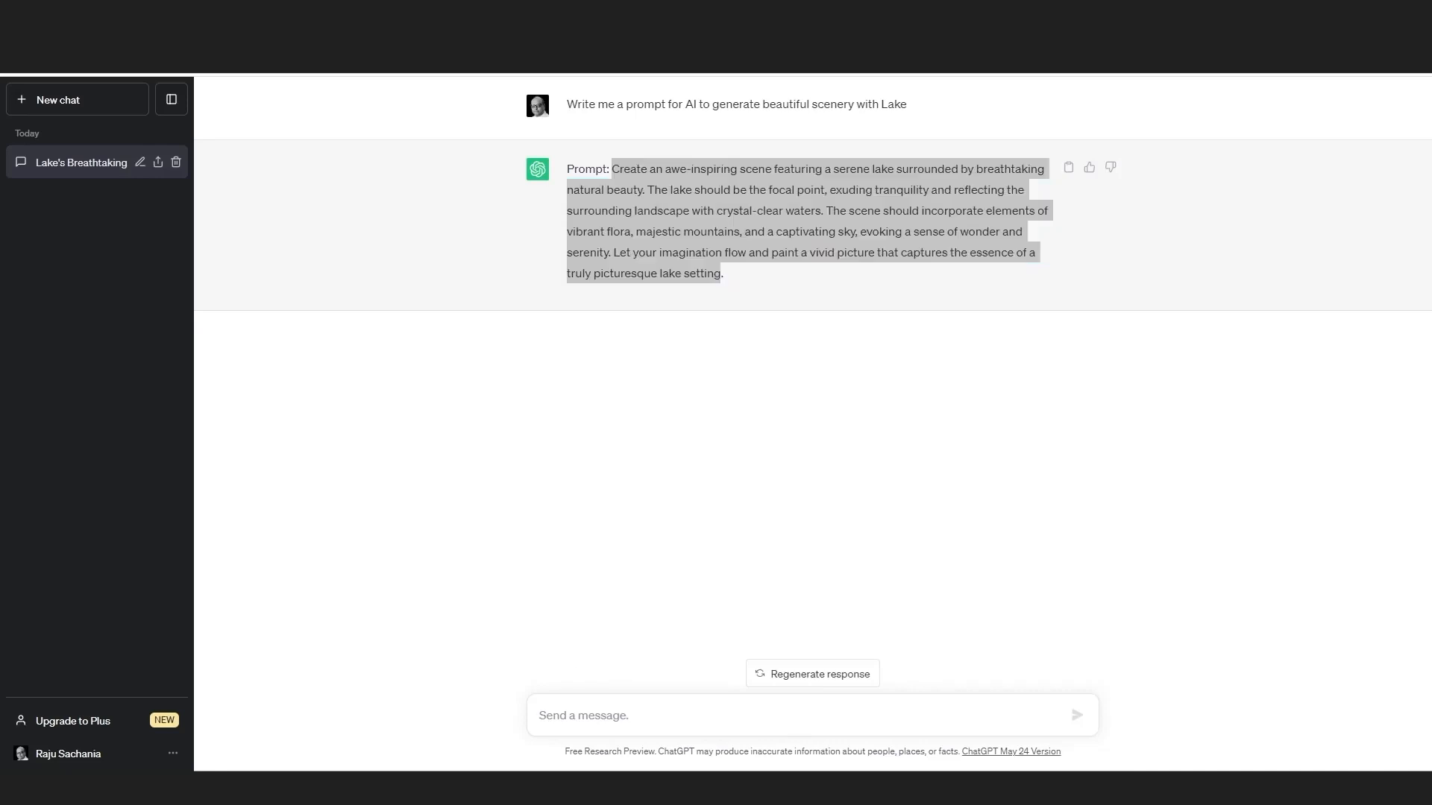
- Switch to Photoshop and create a blank 1920 × 1080 document from the HDTV 1080 preset
key(alt+Tab)
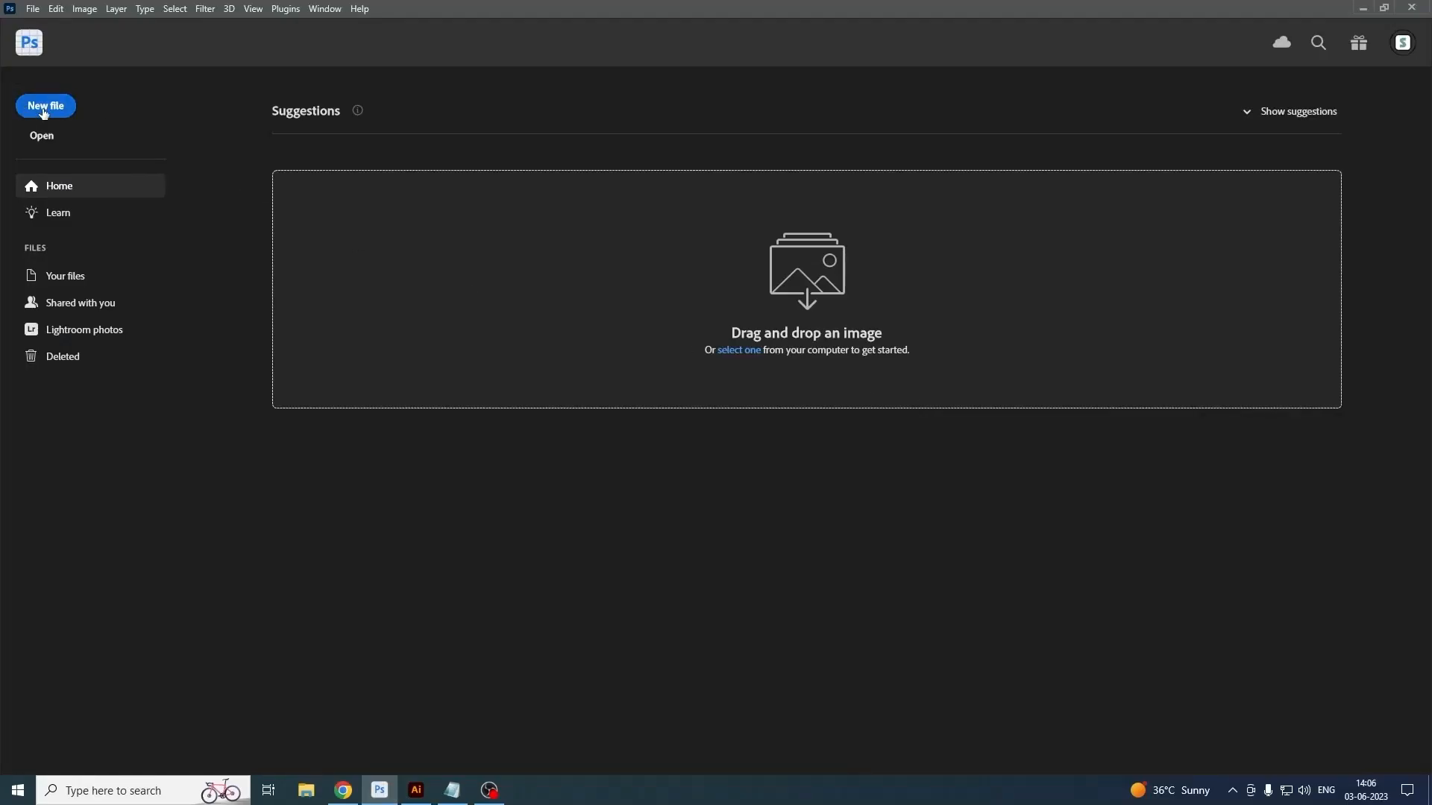
click(45, 108)
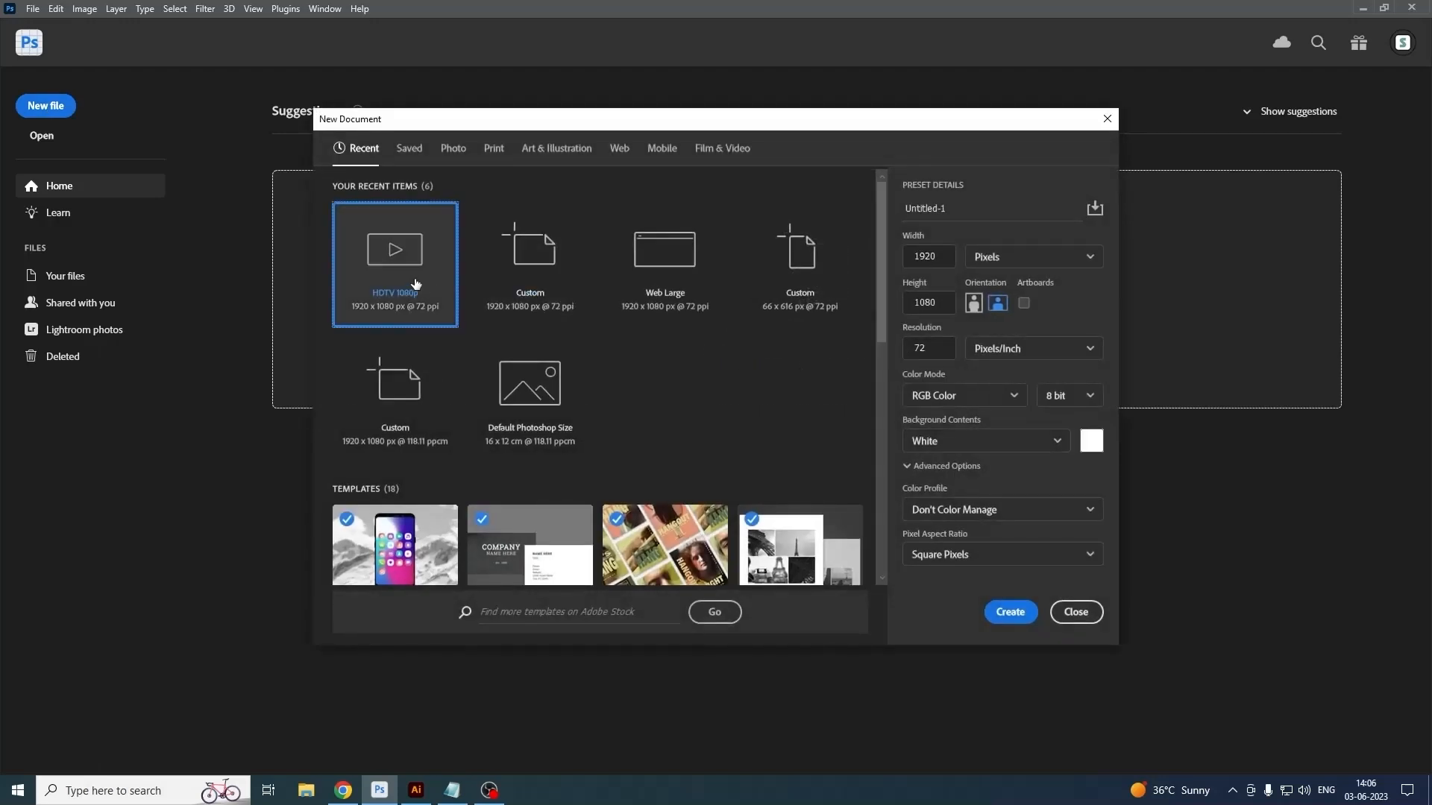
click(1009, 612)
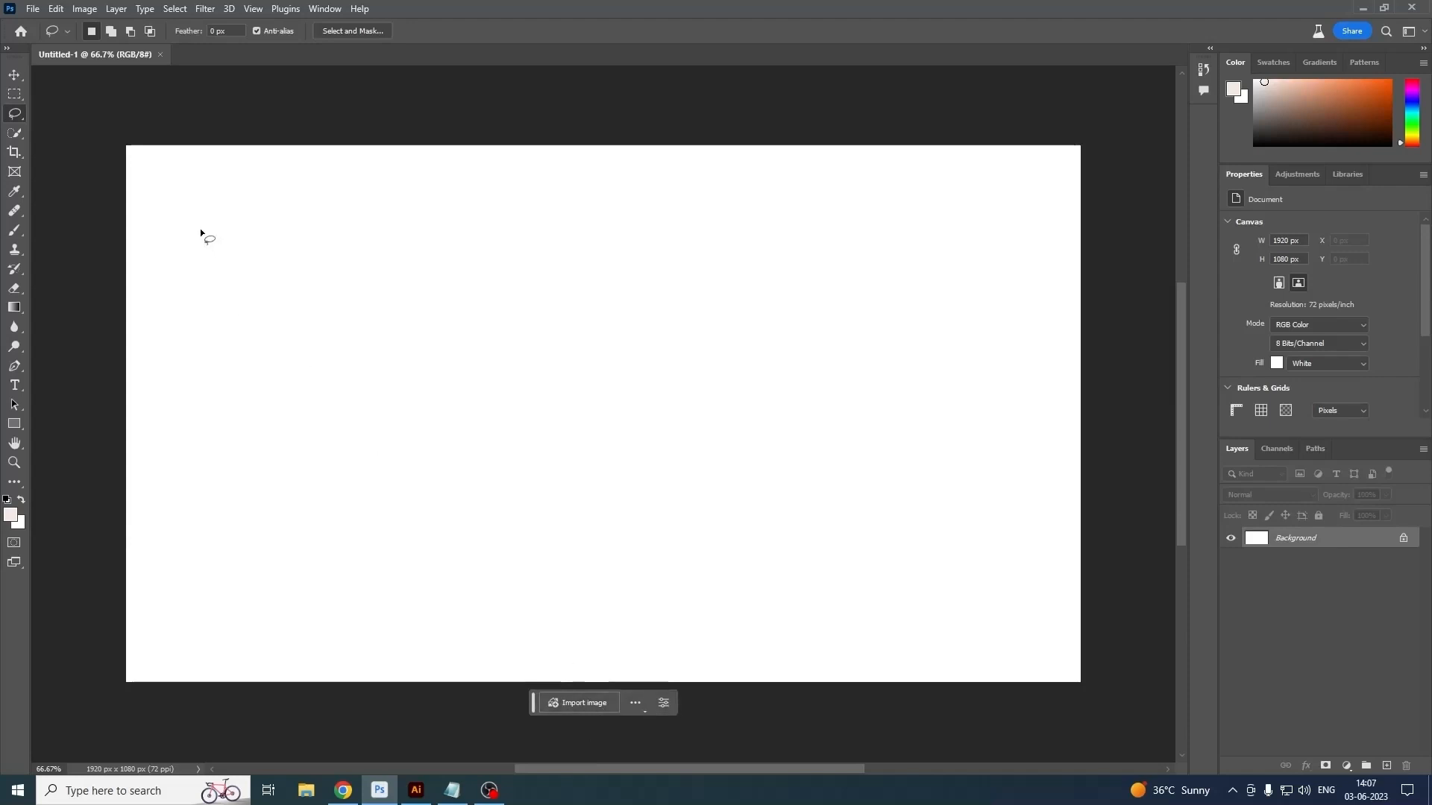
- Select the whole canvas and run Generative Fill with the pasted ChatGPT lake prompt
click(14, 75)
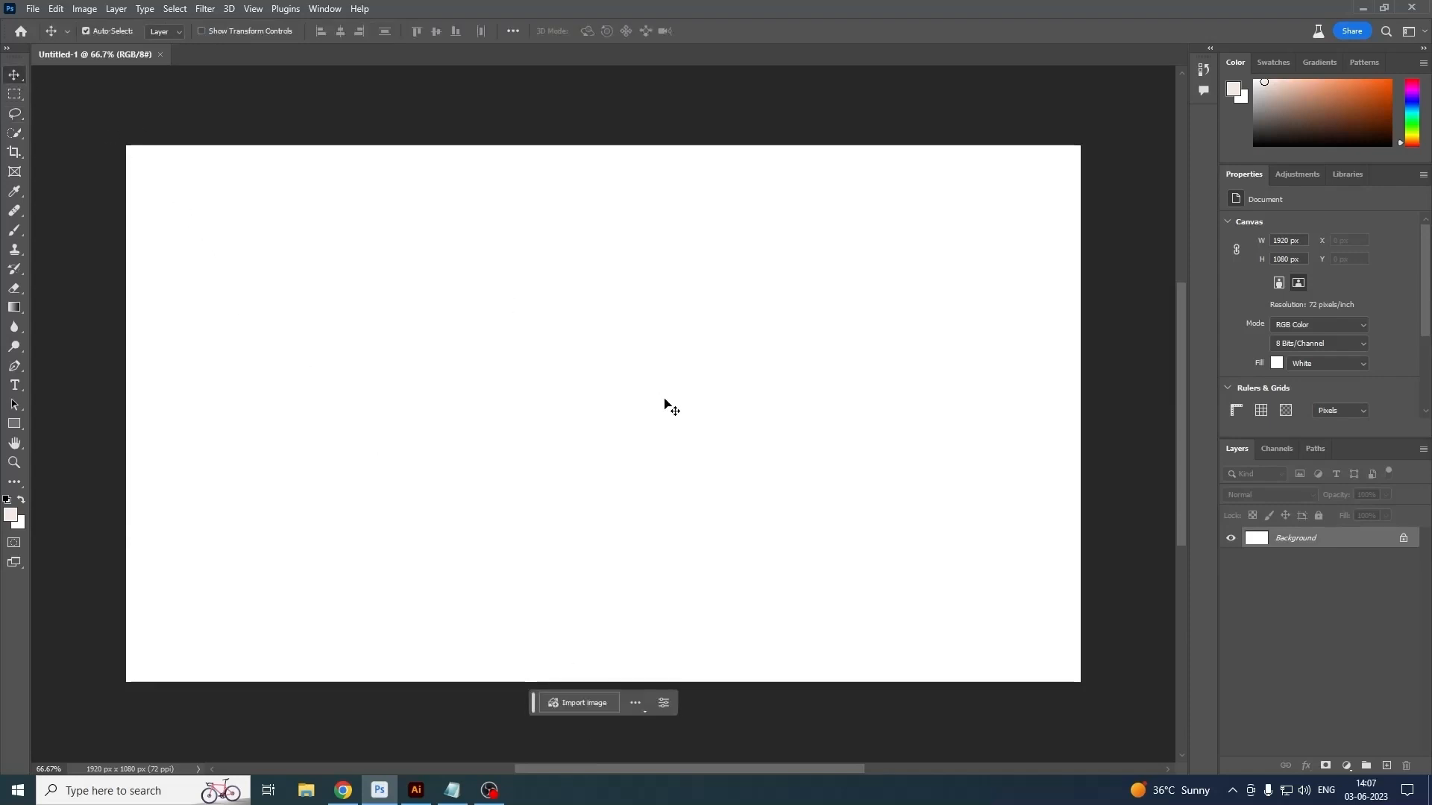
key(ctrl+a)
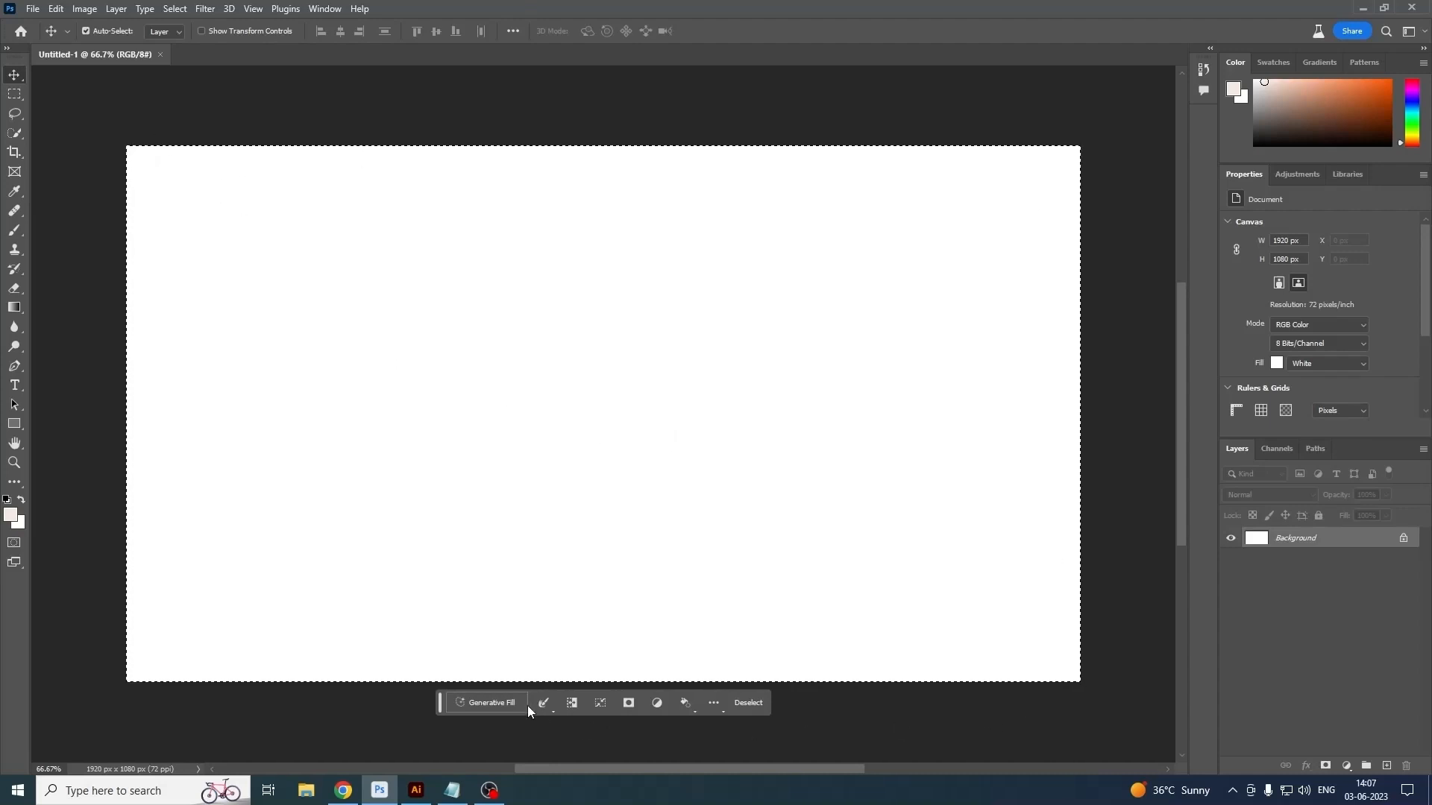
click(501, 704)
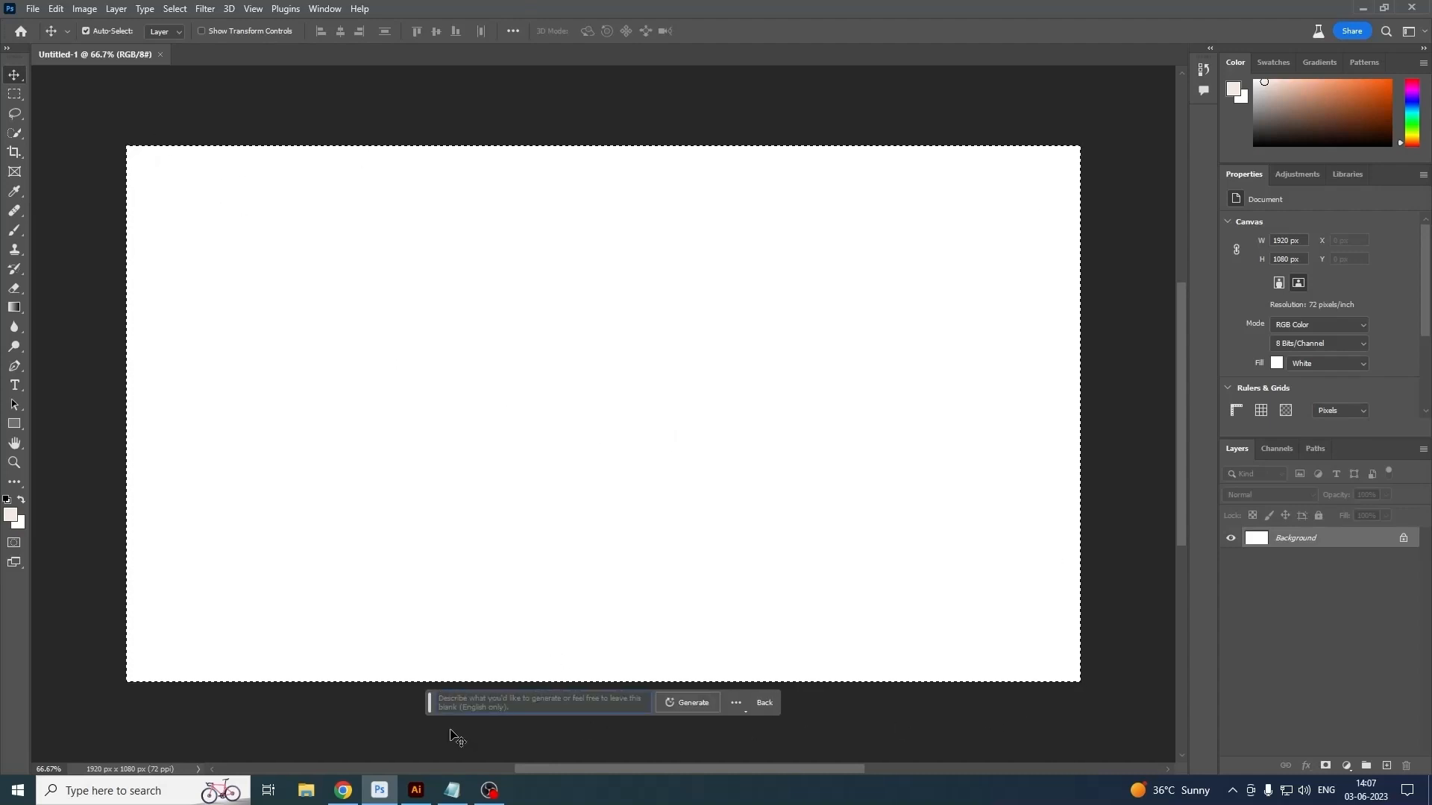
click(507, 704)
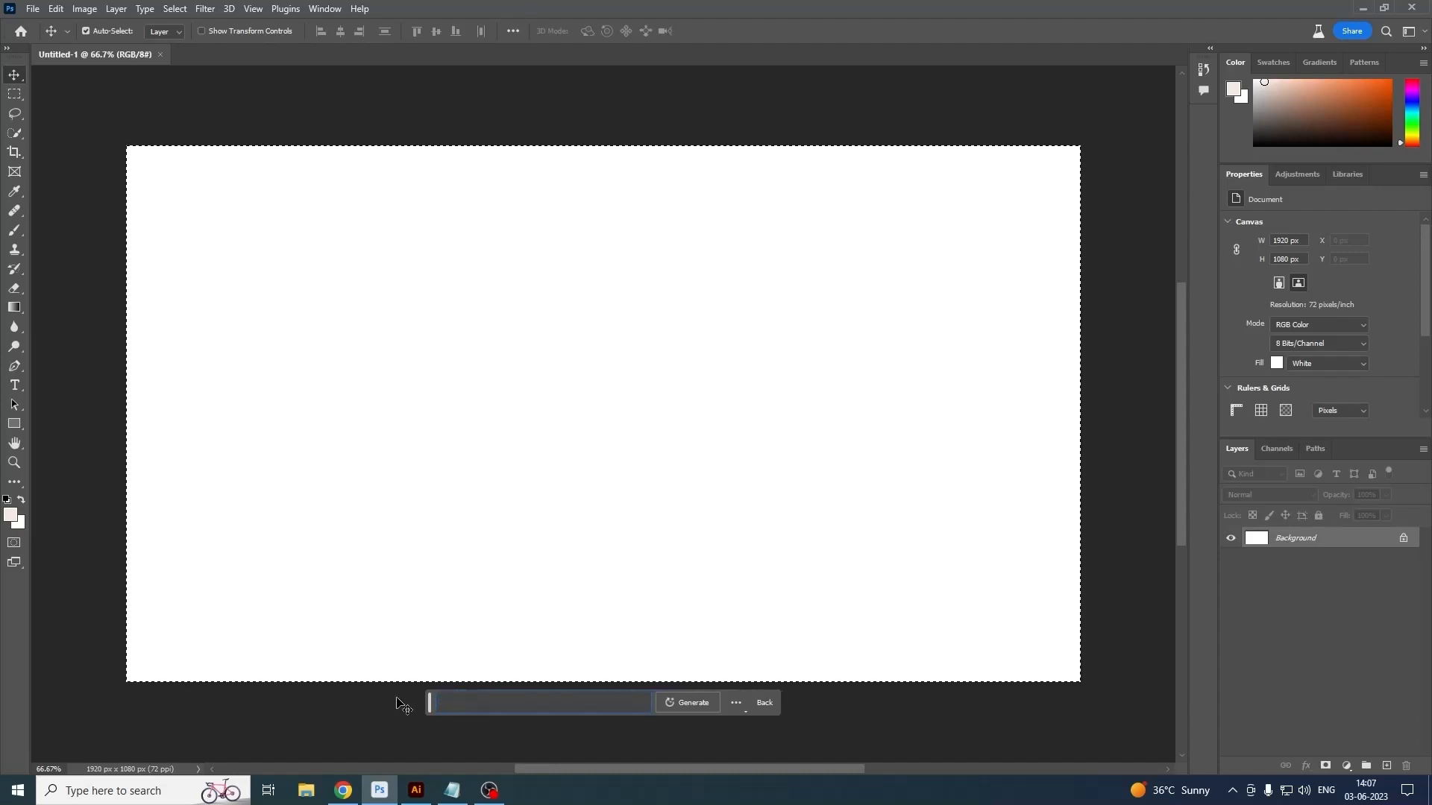
key(ctrl+v)
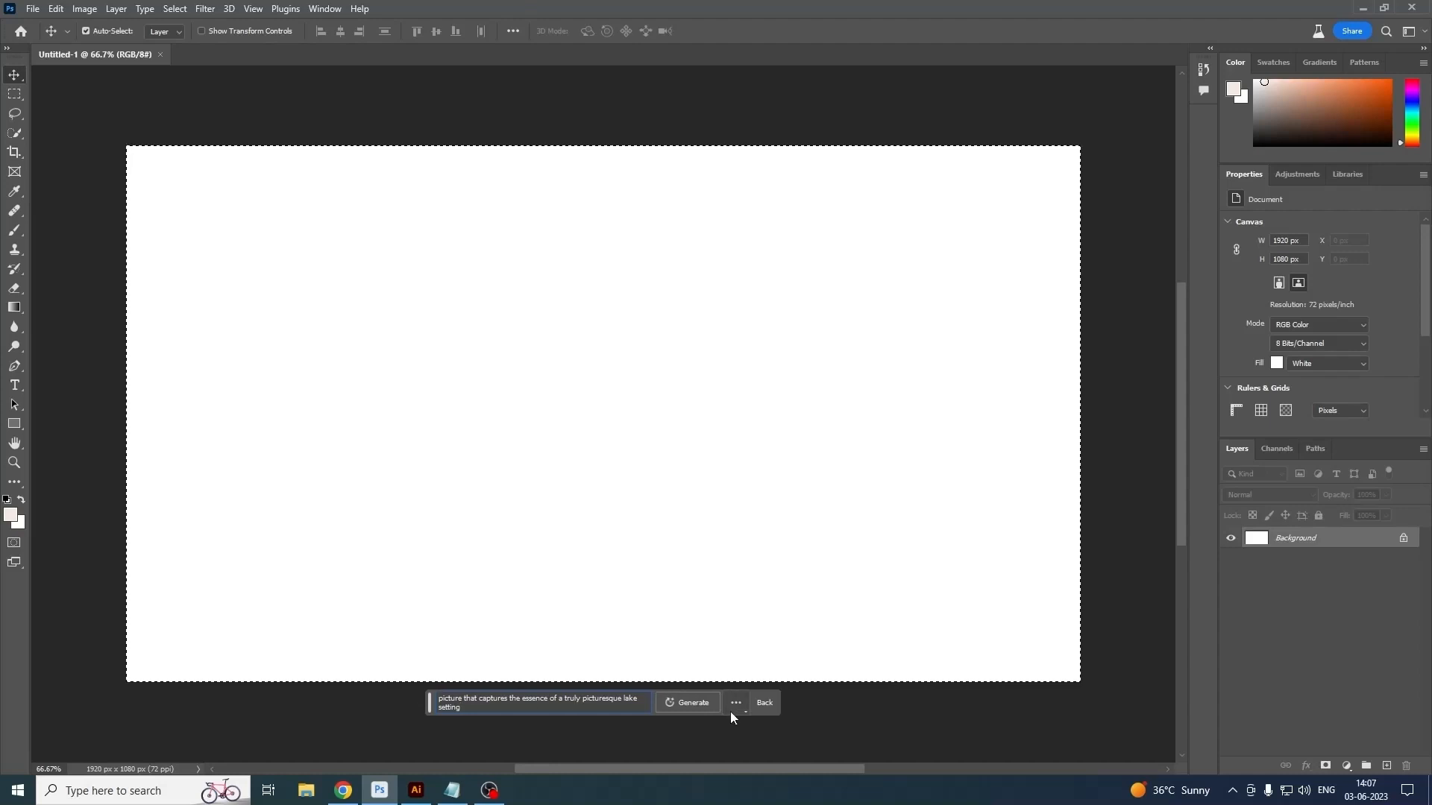
click(681, 702)
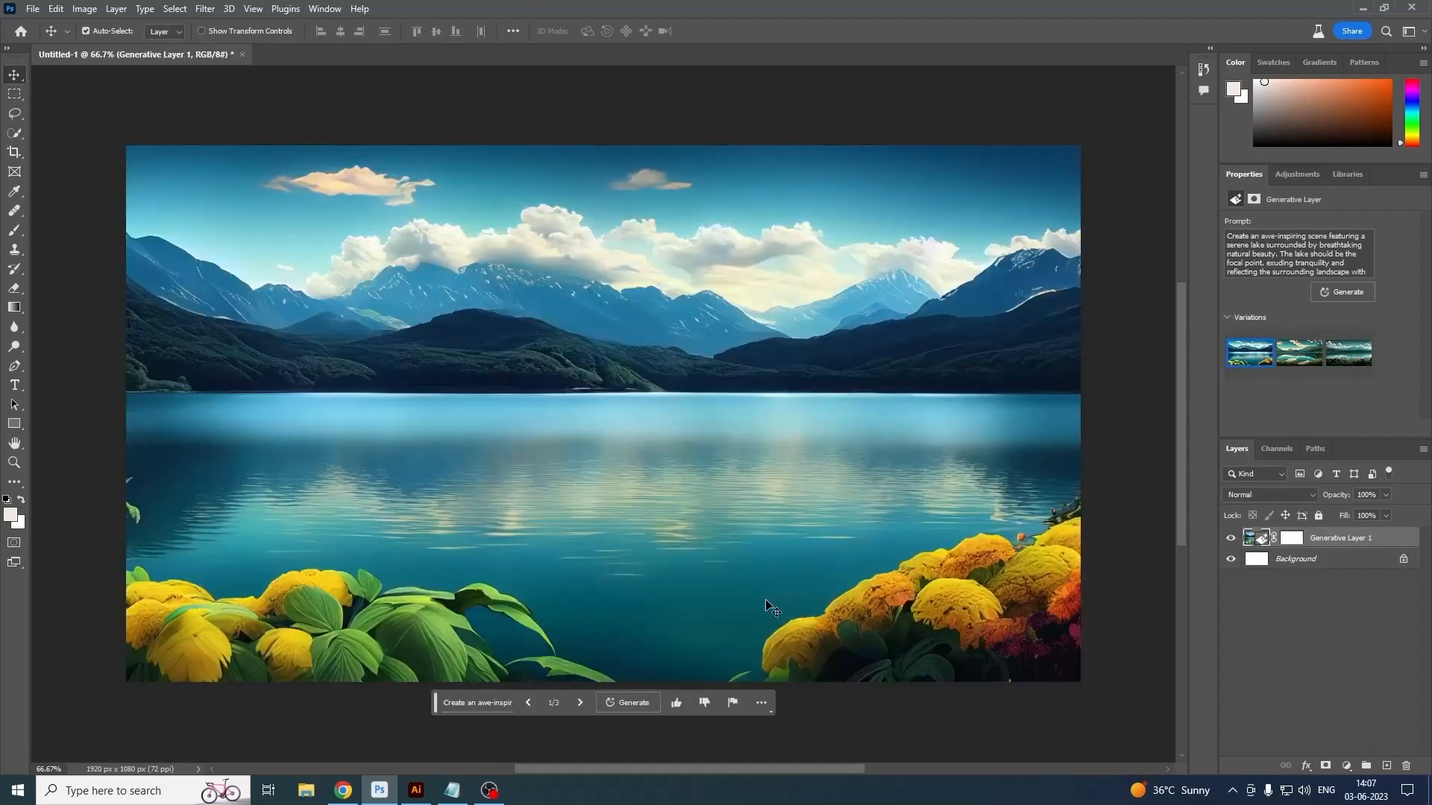
mouse_move(1297, 352)
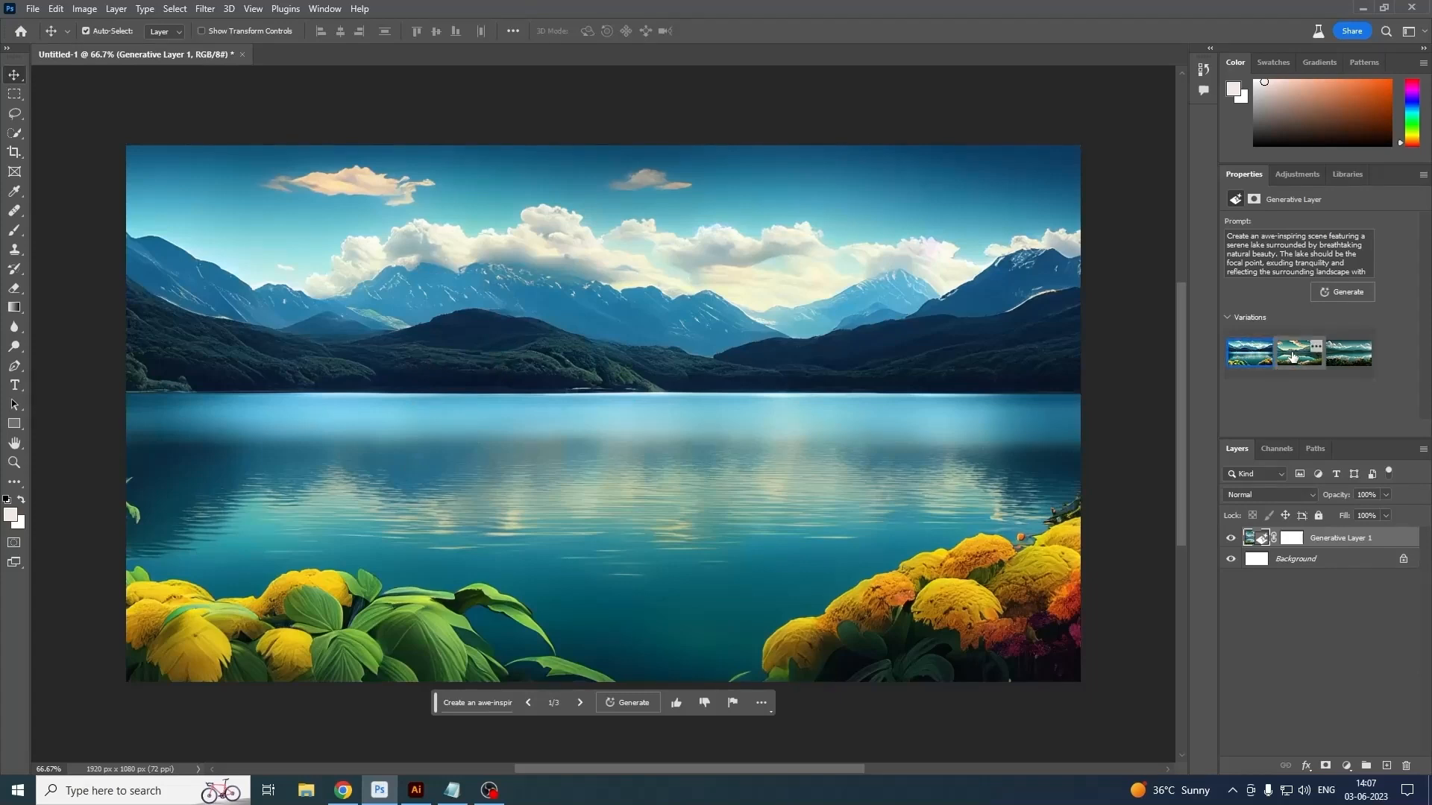
- Preview the second and third lake variations, then settle on the first one
click(1293, 356)
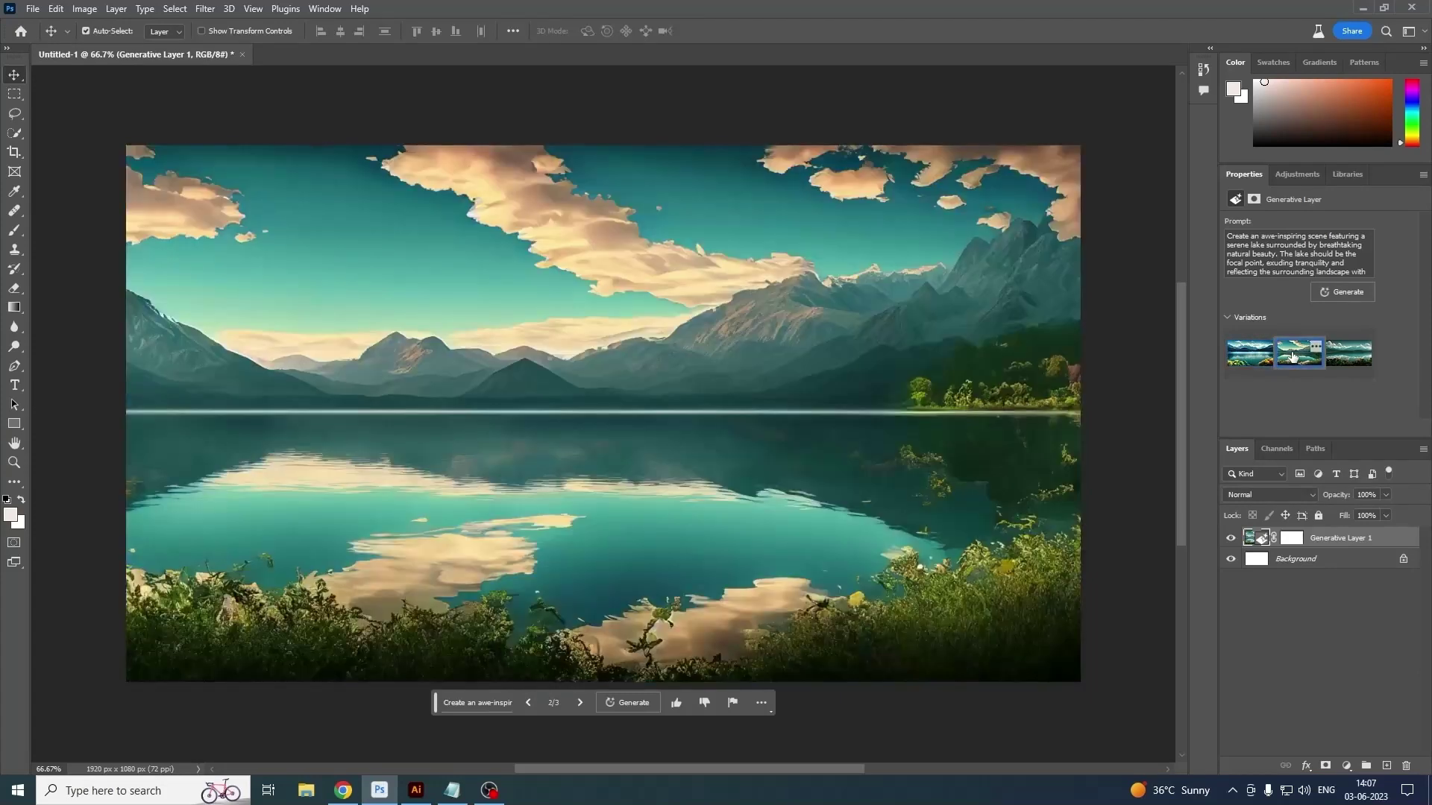
click(1347, 354)
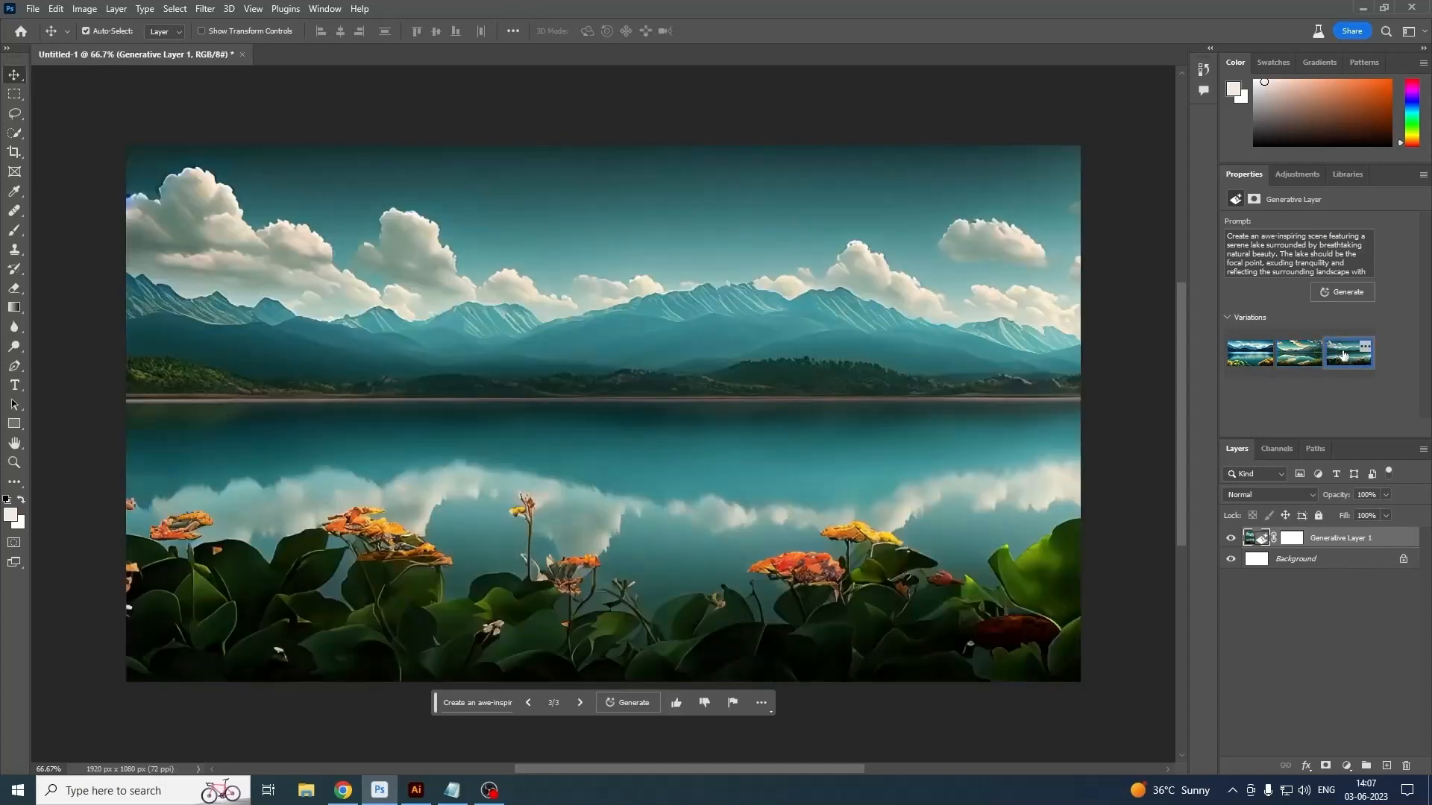
click(1250, 355)
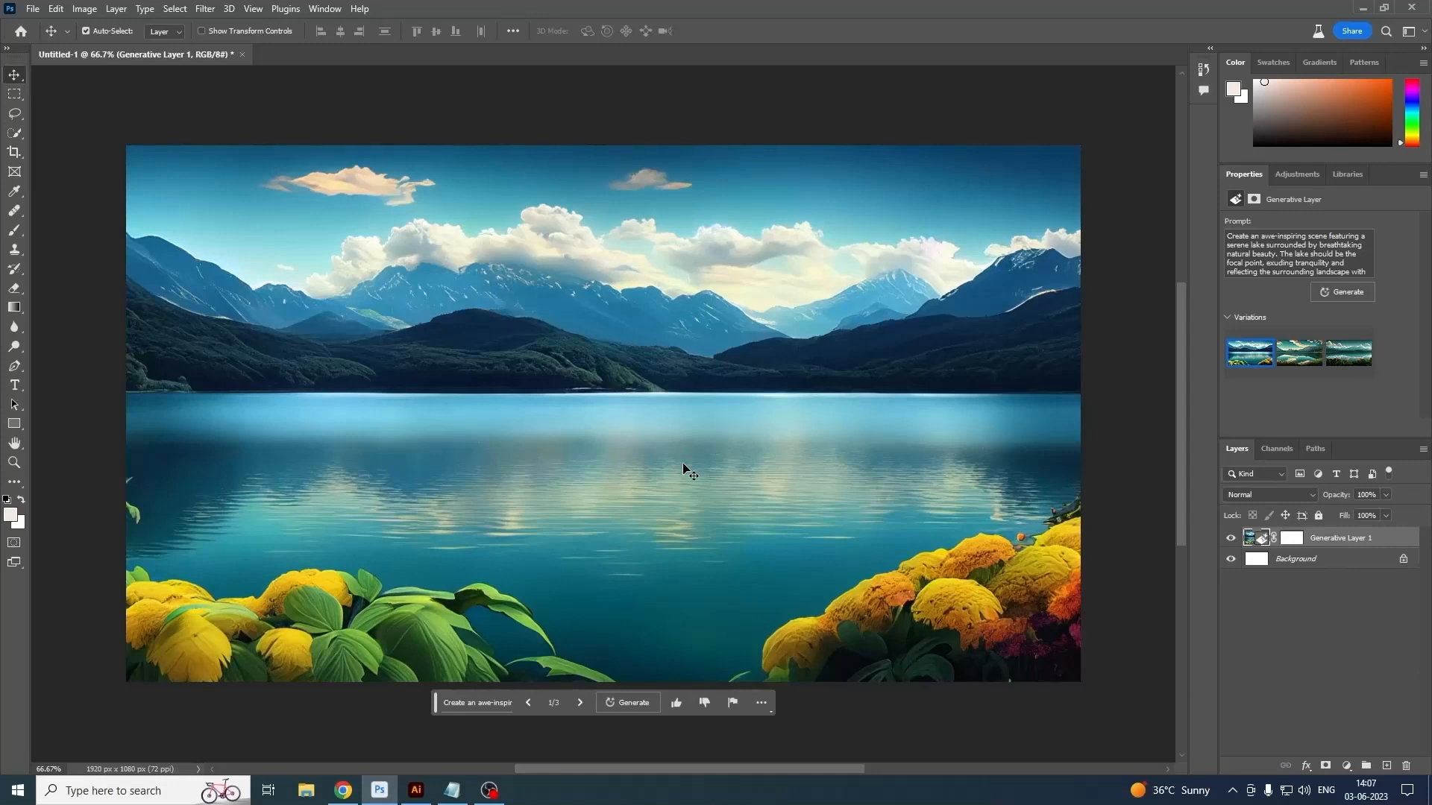
- Lasso an oval selection in the middle of the lake and start describing 'A sailing boat' for it
click(18, 115)
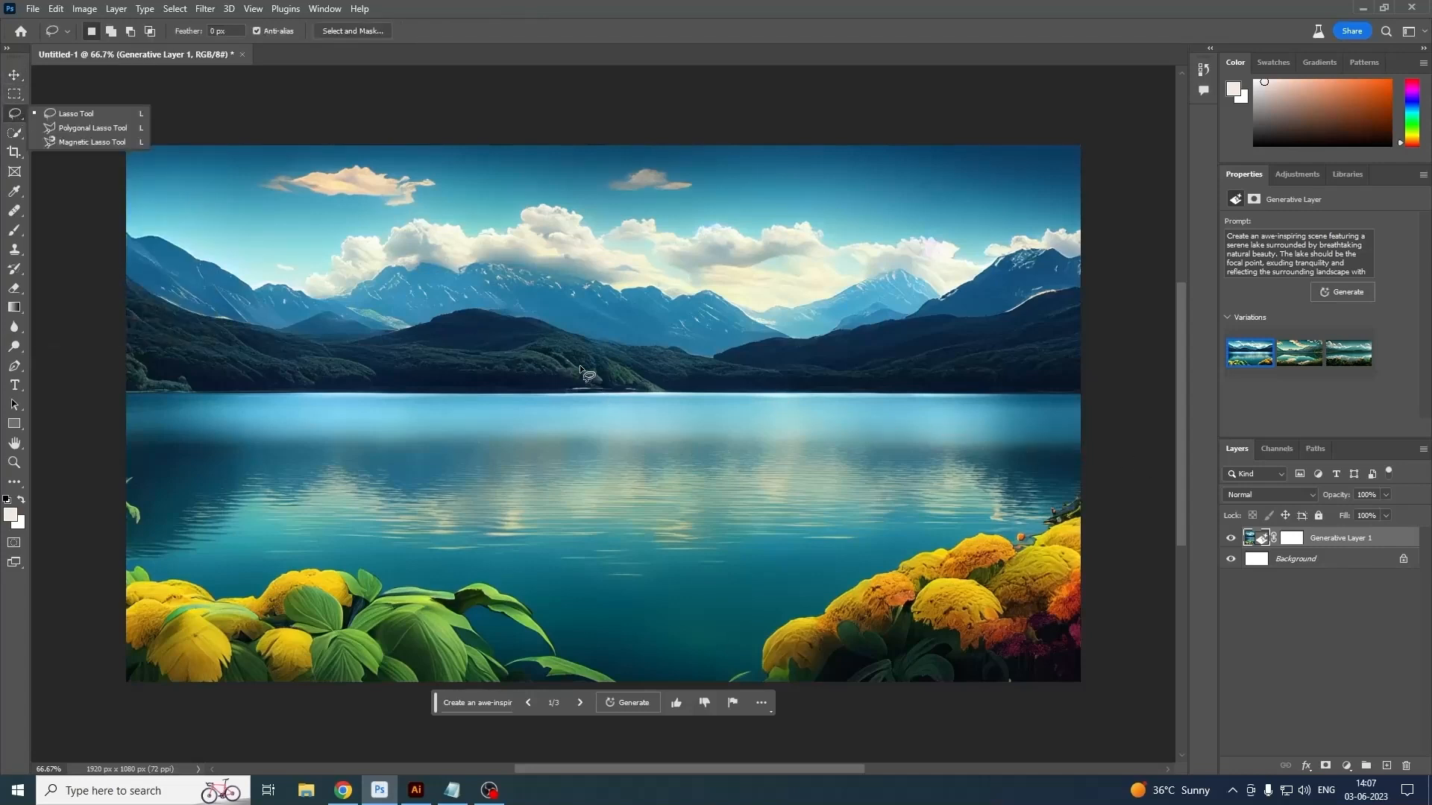
click(579, 391)
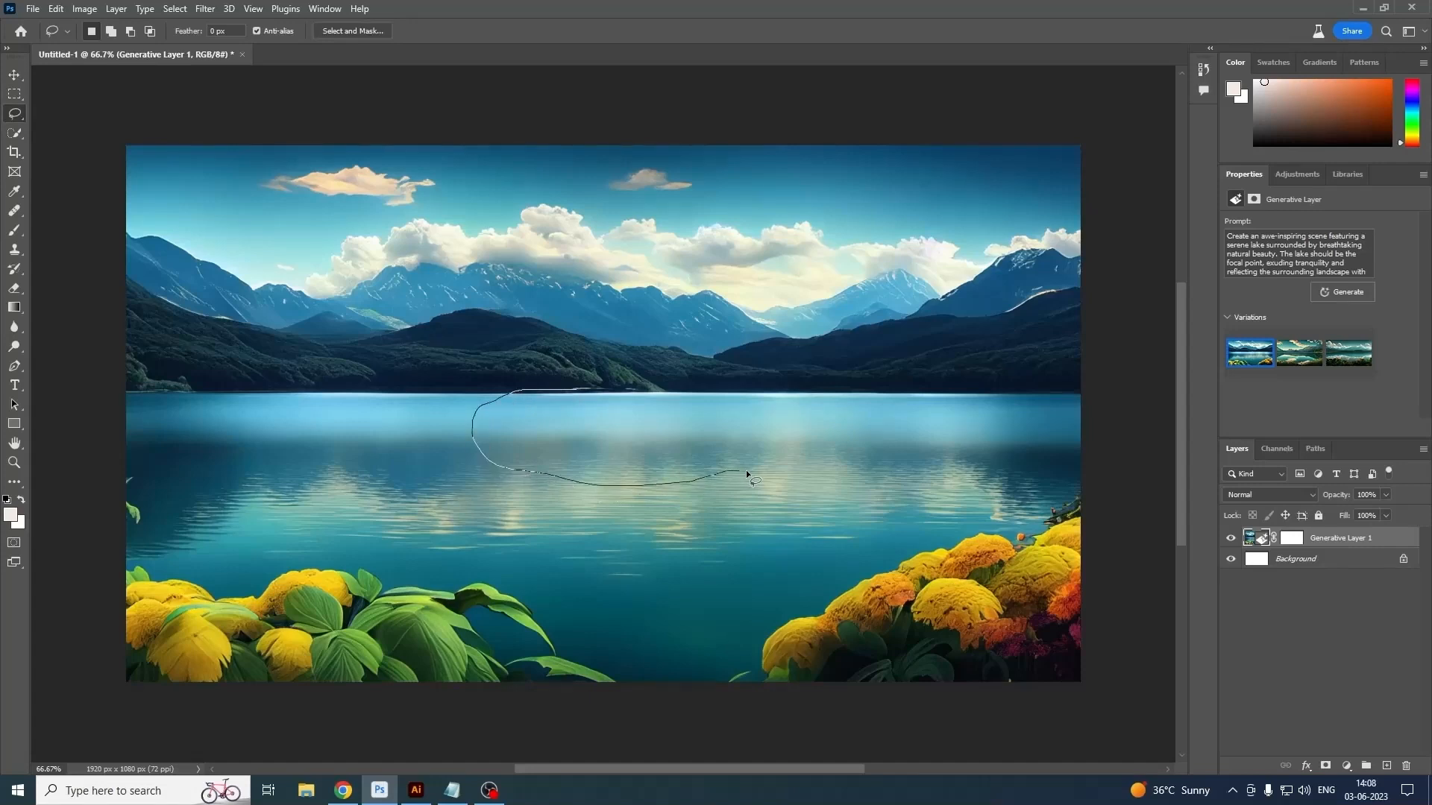
drag(770, 389, 658, 394)
drag(569, 393, 574, 391)
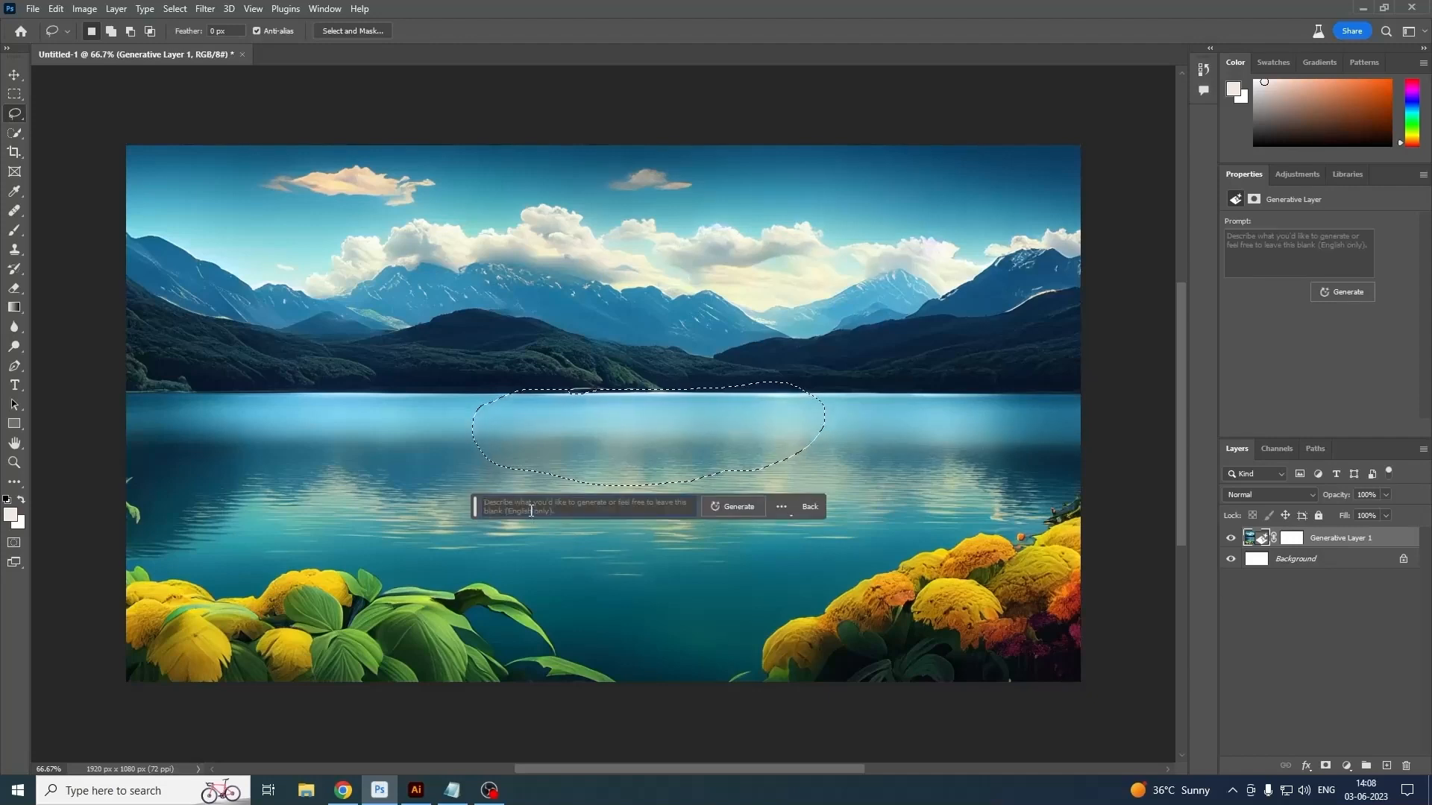
click(531, 510)
text(A sail)
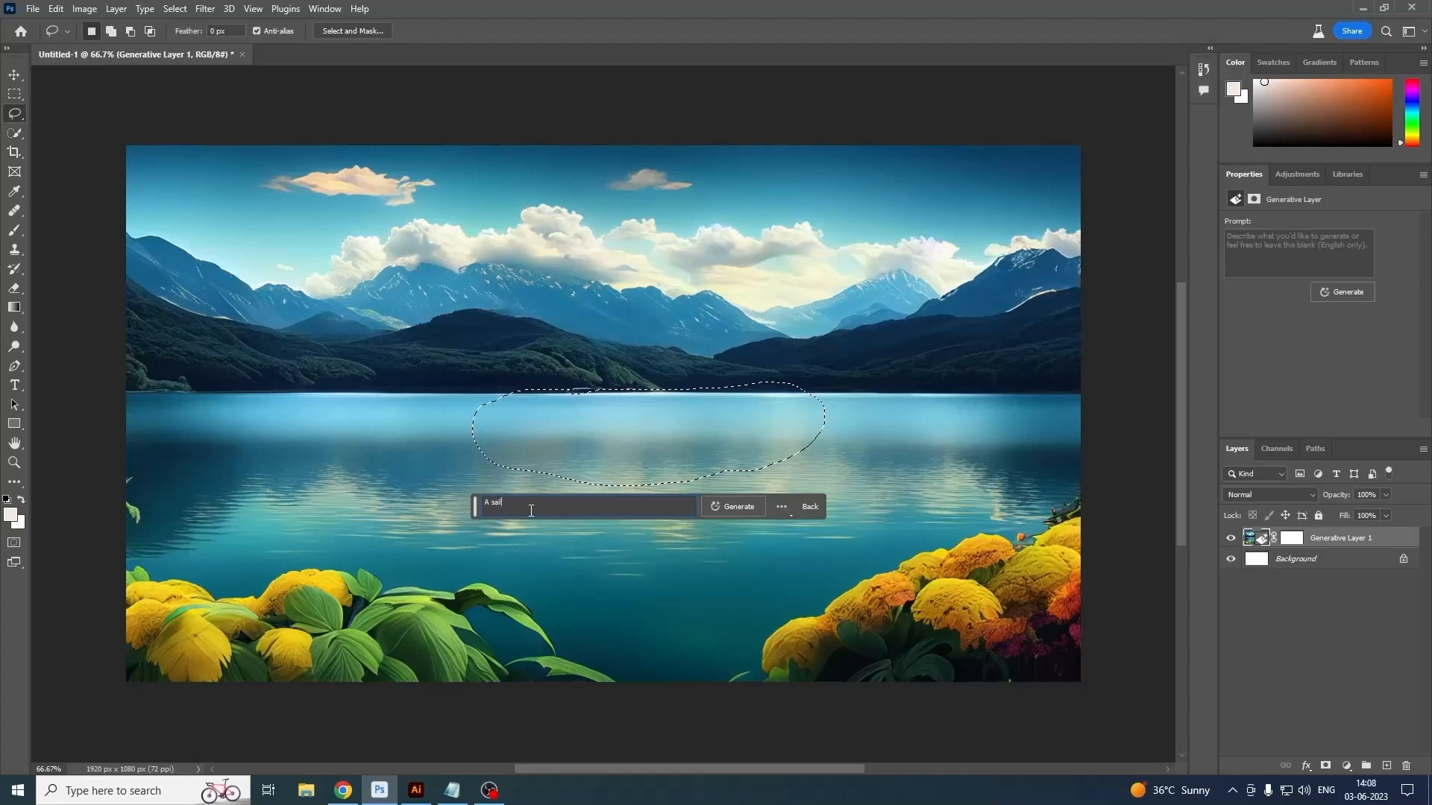
text(ing boat)
- Generate the sailing boat, compare all three variations and keep the second, a white boat
click(739, 506)
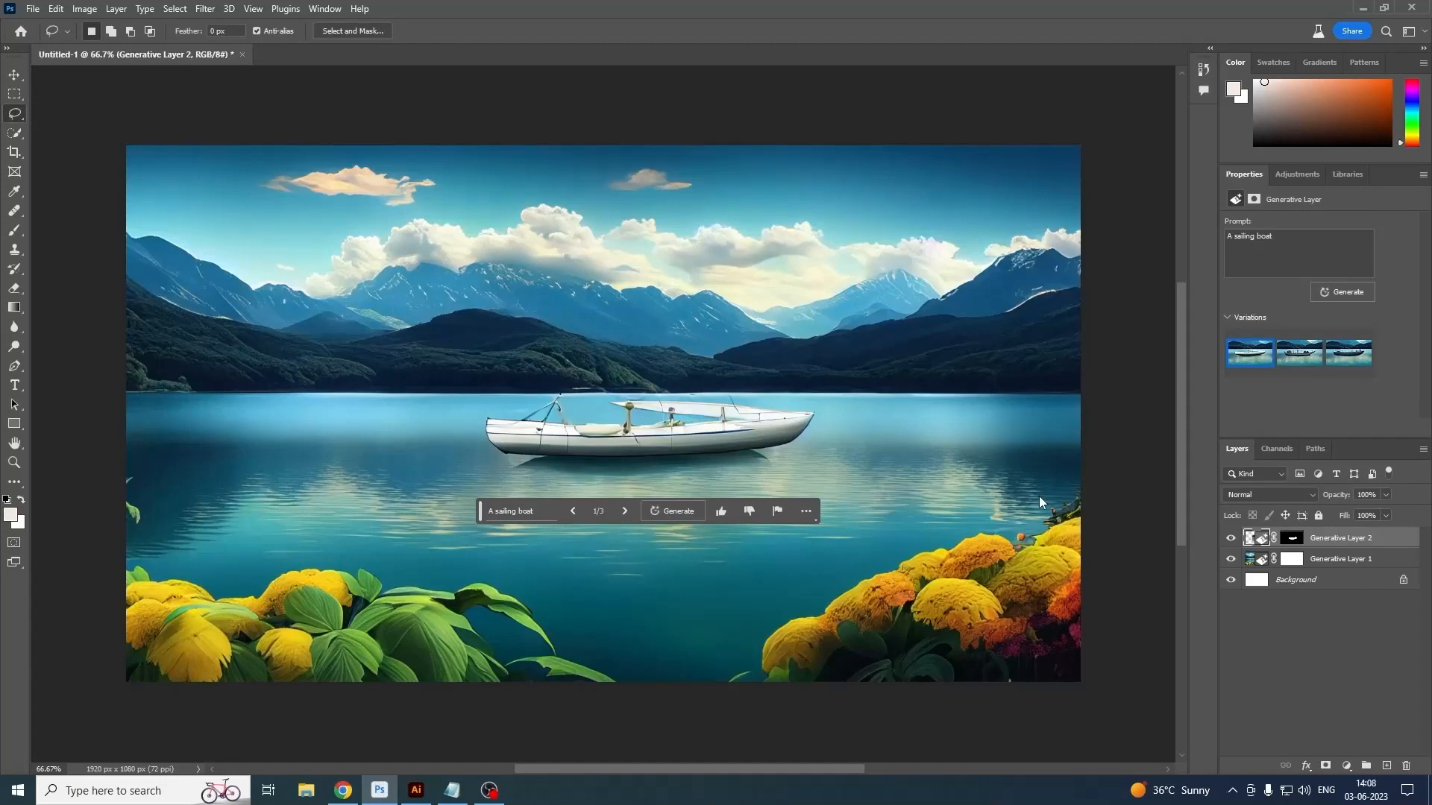
click(1297, 356)
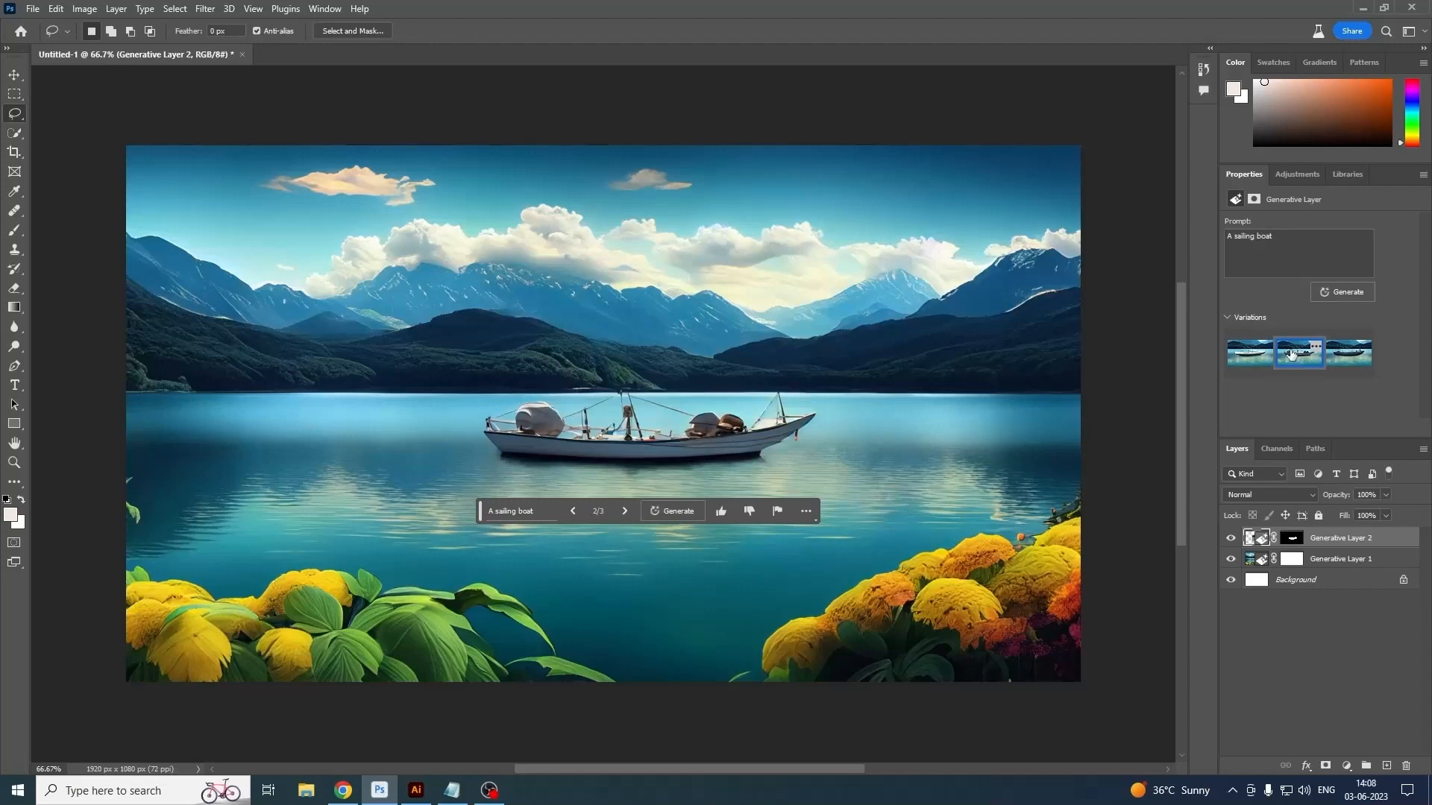
click(1348, 356)
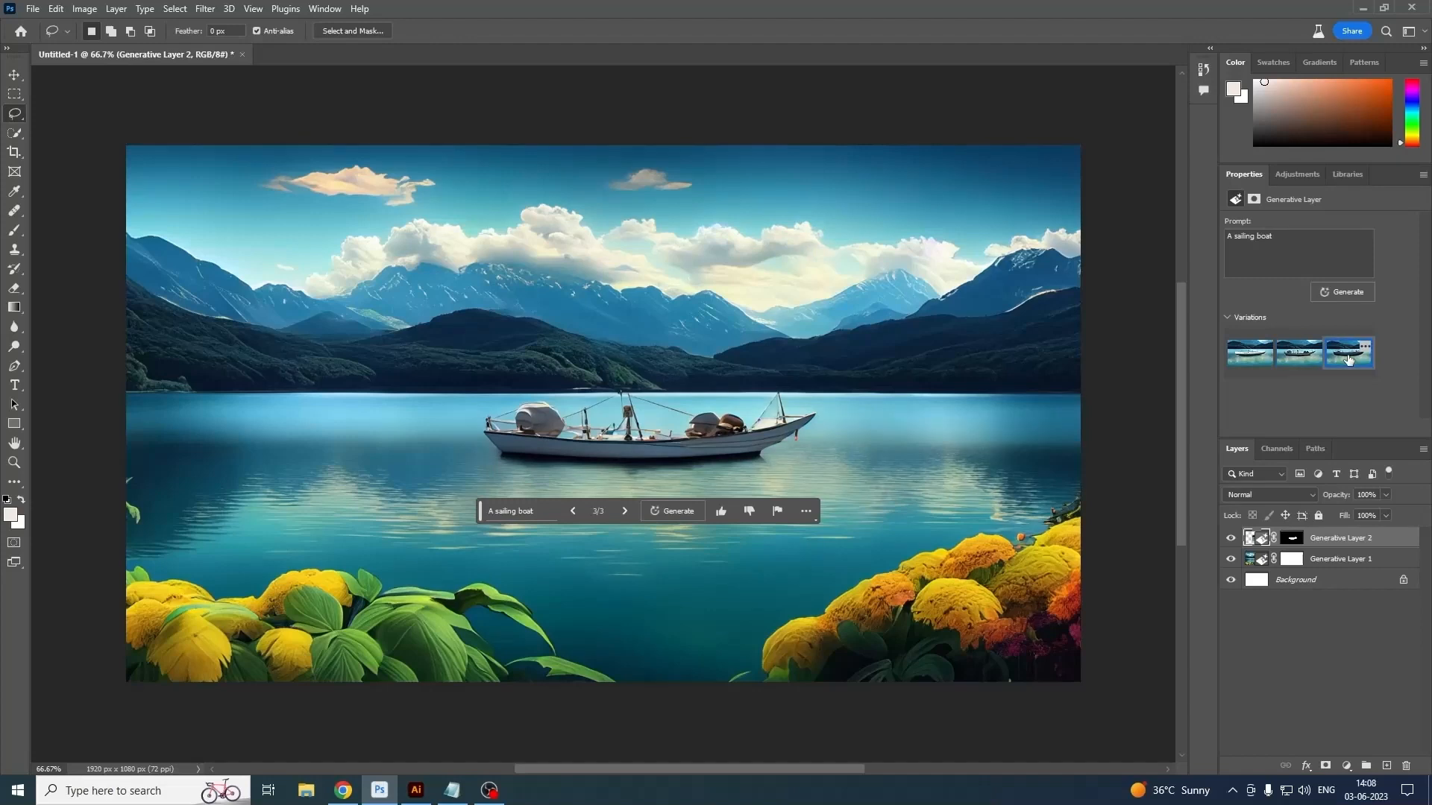
click(1292, 361)
- Move the contextual task bar to the bottom-right corner and dismiss its menu so the boat is uncovered
drag(477, 509, 832, 746)
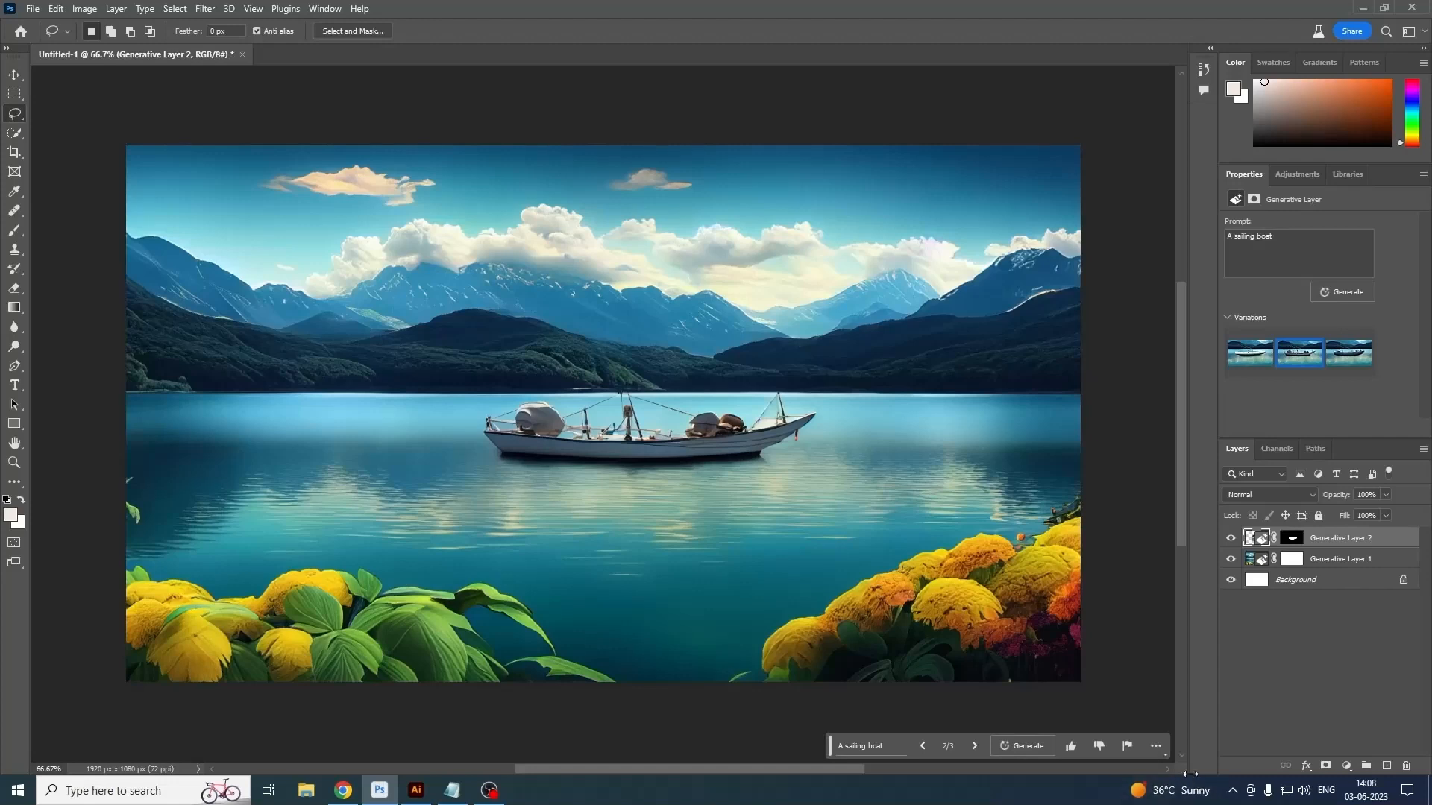
click(1163, 749)
click(1197, 752)
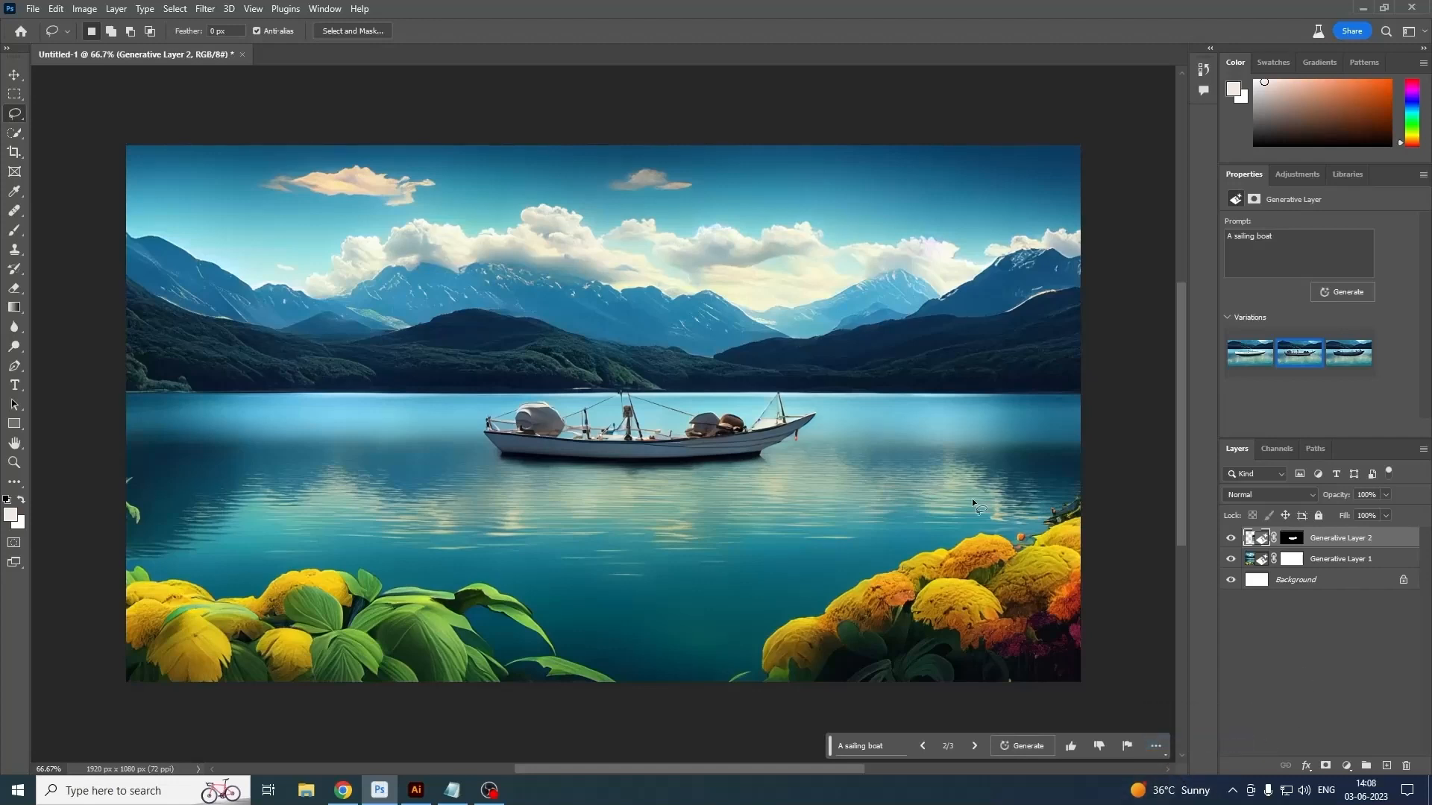